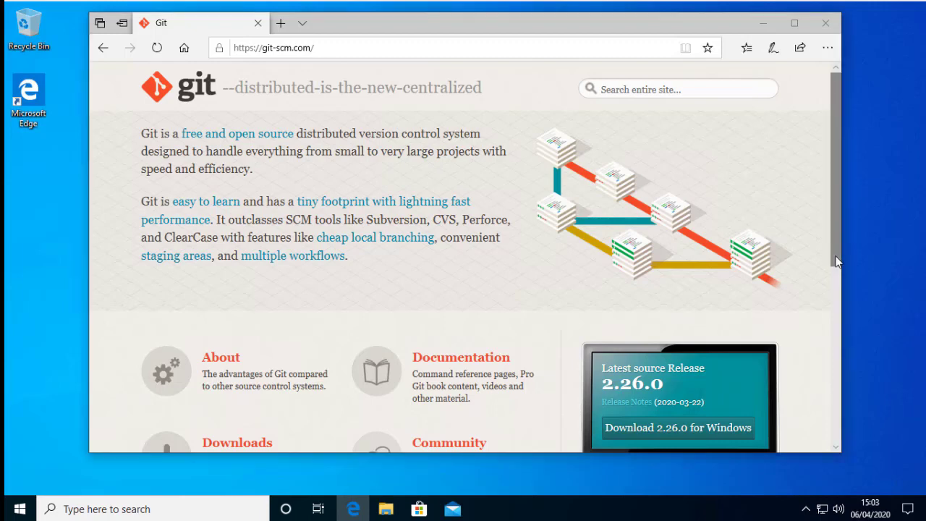
pyautogui.scroll(-1, 834, 246)
pyautogui.moveTo(837, 292)
pyautogui.mouseDown()
pyautogui.moveTo(832, 409)
pyautogui.moveTo(834, 371)
pyautogui.mouseUp()
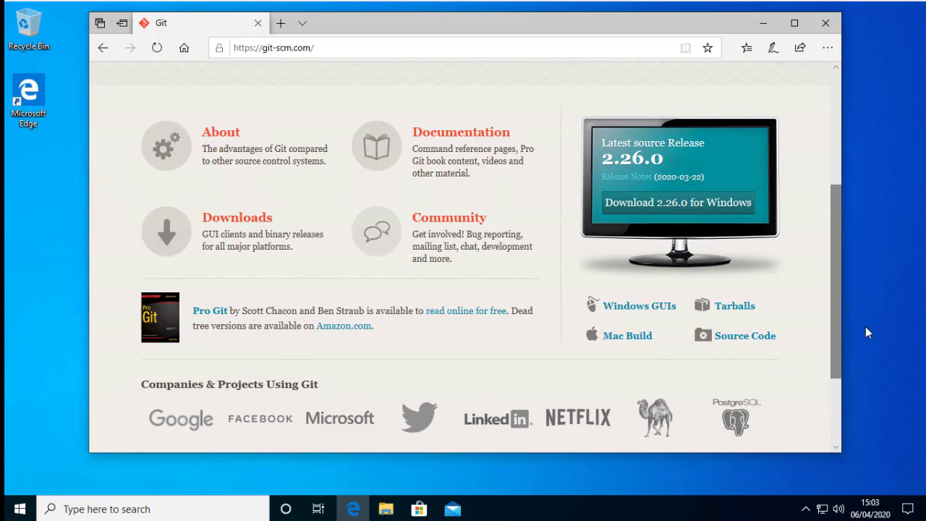
pyautogui.moveTo(836, 330); pyautogui.dragTo(841, 250)
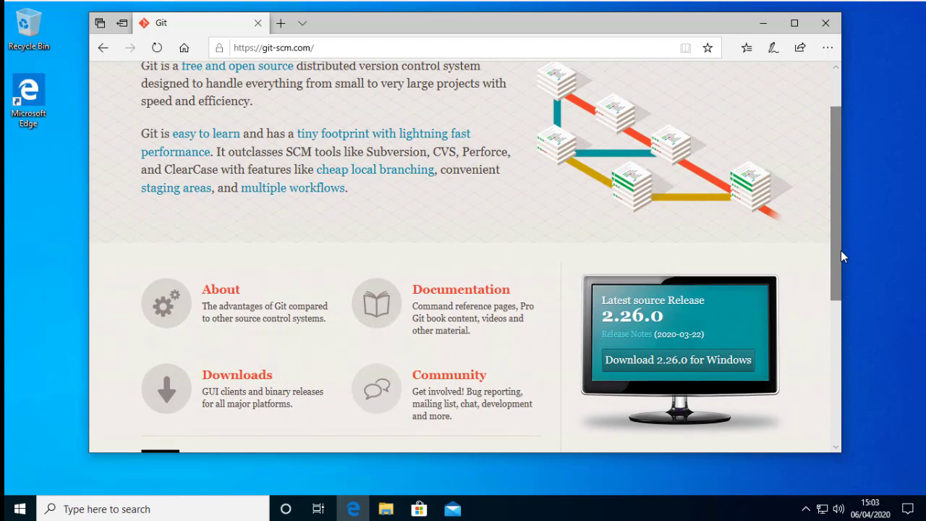
# Step: Download Git for Windows 2.26.0 from git-scm.com, run it, and approve the UAC prompt
pyautogui.click(677, 361)
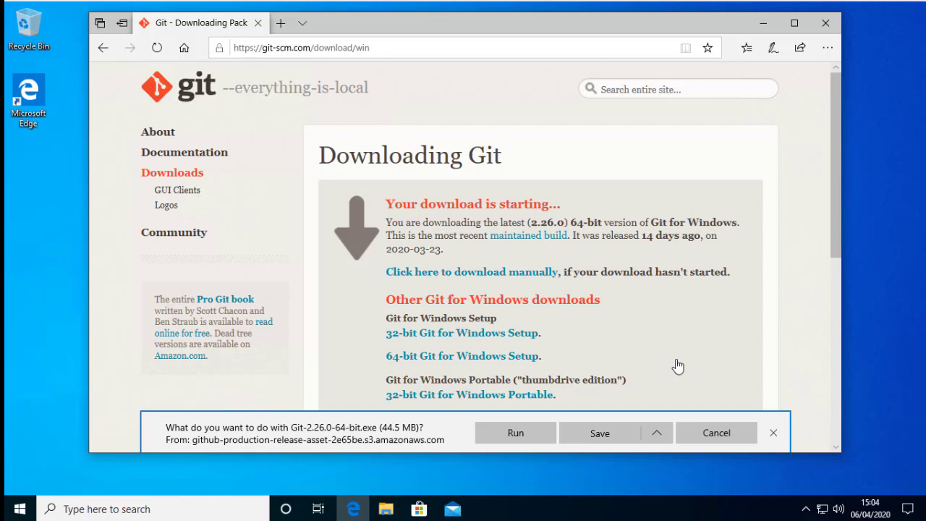
pyautogui.click(515, 432)
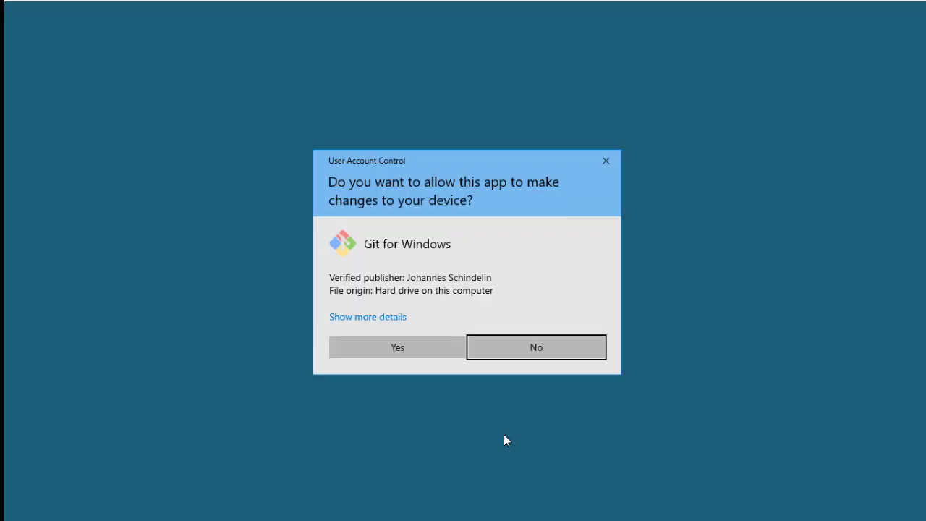
pyautogui.click(408, 346)
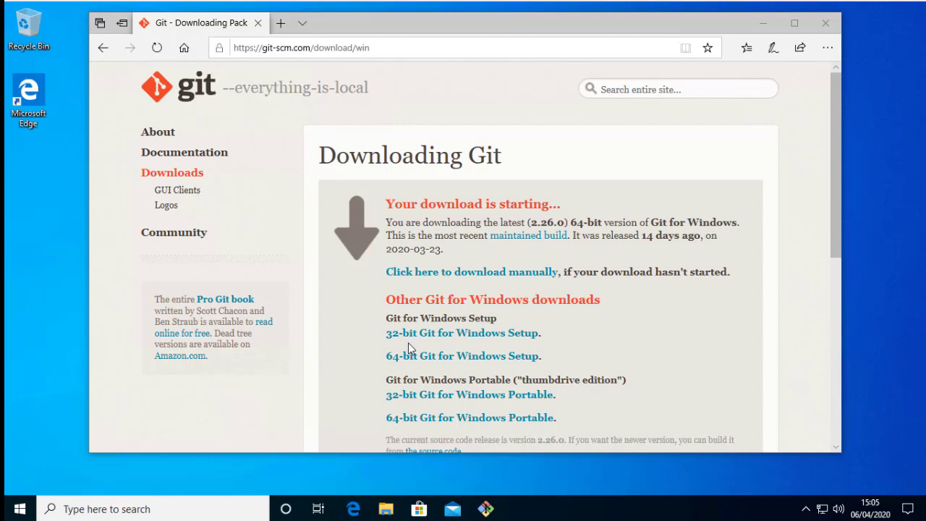
# Step: Install Git with every default: folder, components, Vim editor, PATH, OpenSSL, line endings, MinTTY
pyautogui.click(765, 23)
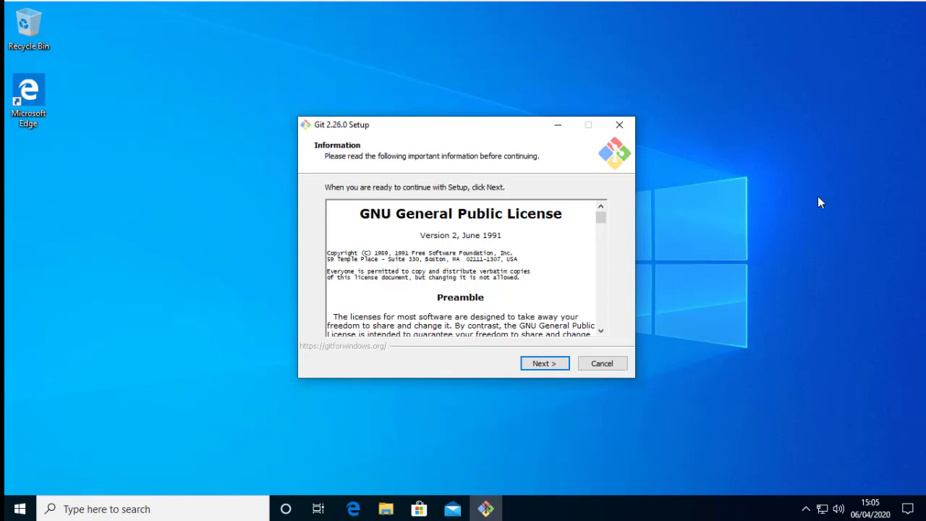
pyautogui.click(544, 363)
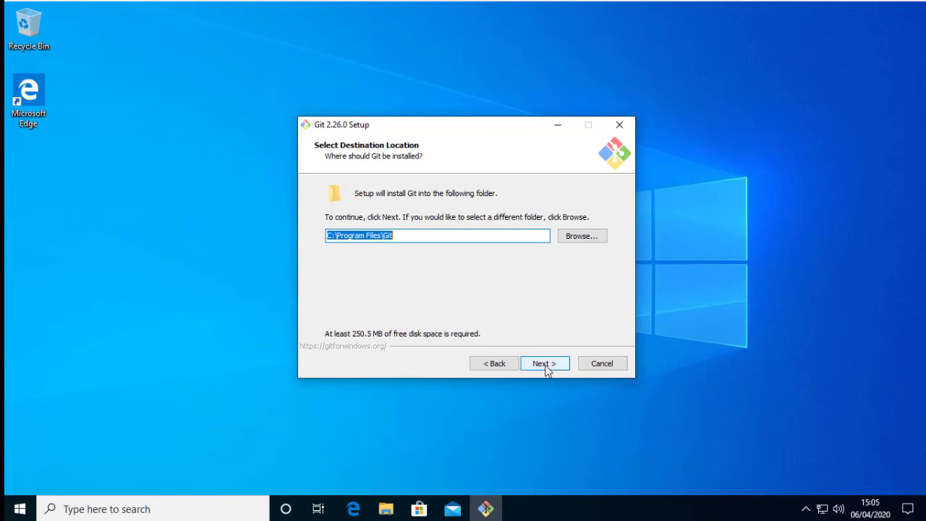
pyautogui.click(546, 366)
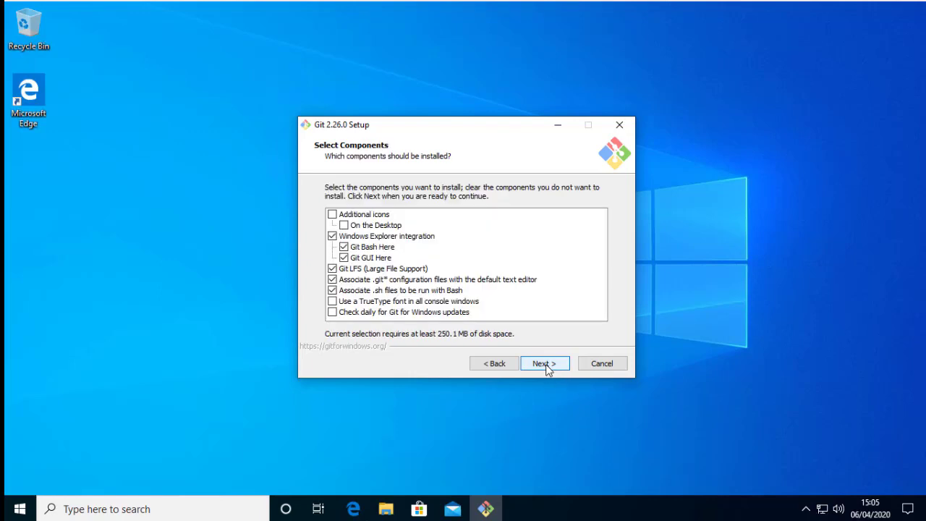
pyautogui.click(548, 368)
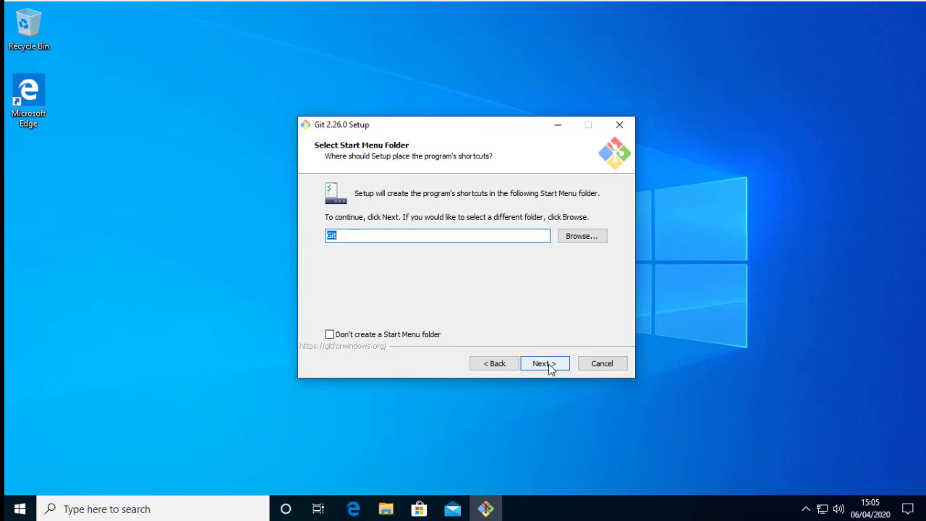
pyautogui.click(550, 367)
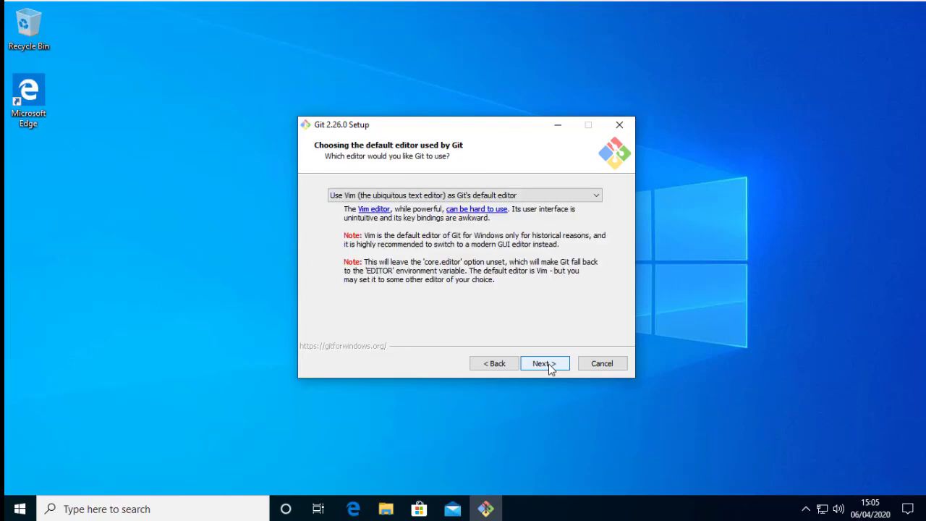
pyautogui.click(550, 368)
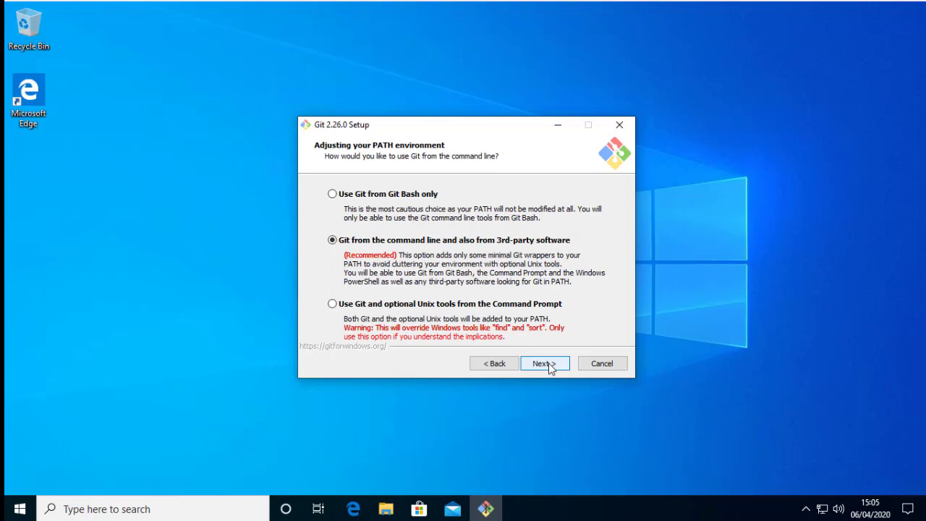
pyautogui.click(552, 365)
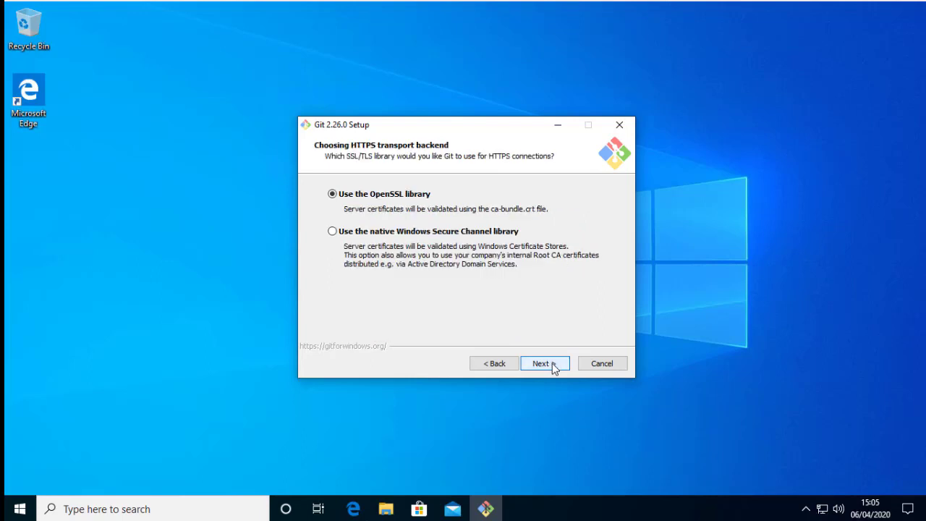
pyautogui.click(553, 368)
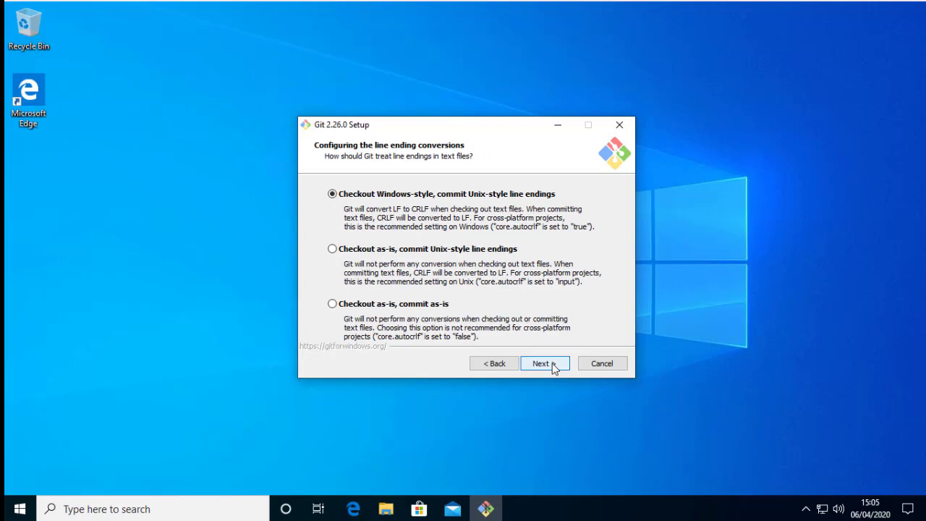
pyautogui.click(556, 366)
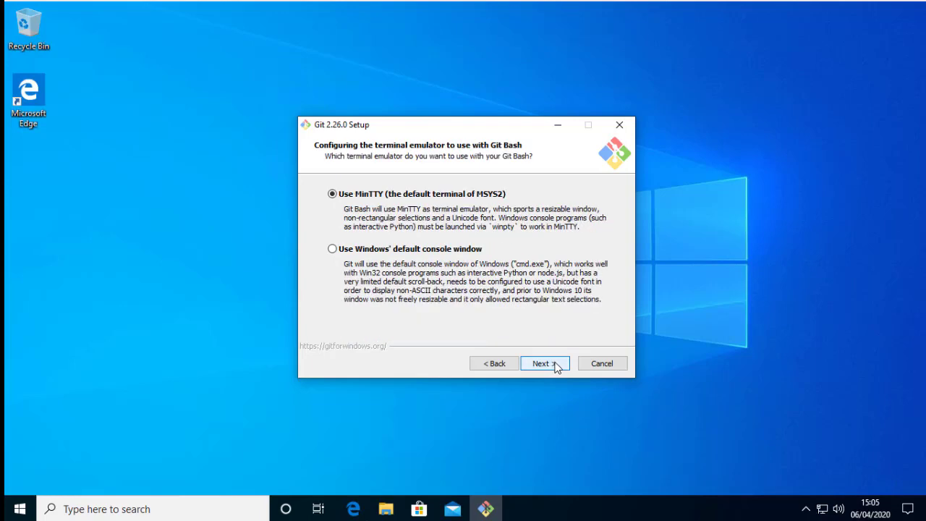
pyautogui.click(556, 366)
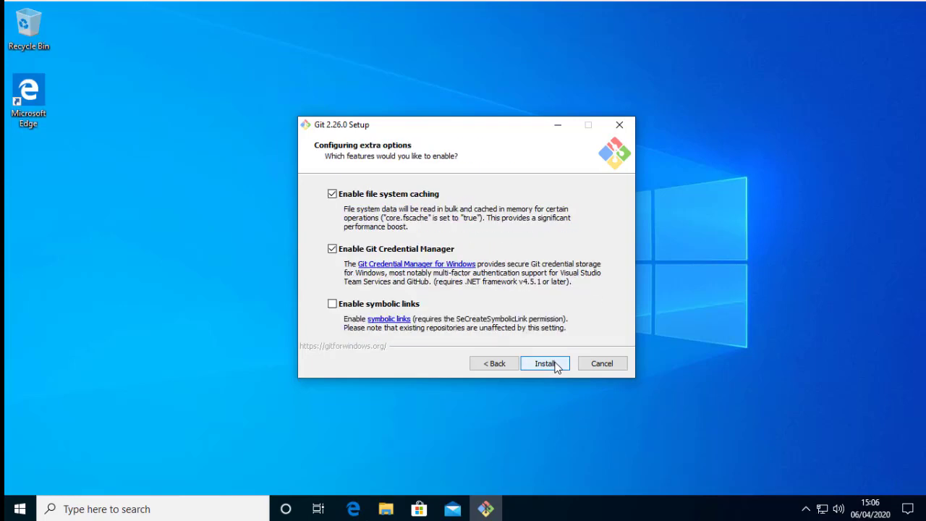
pyautogui.click(555, 366)
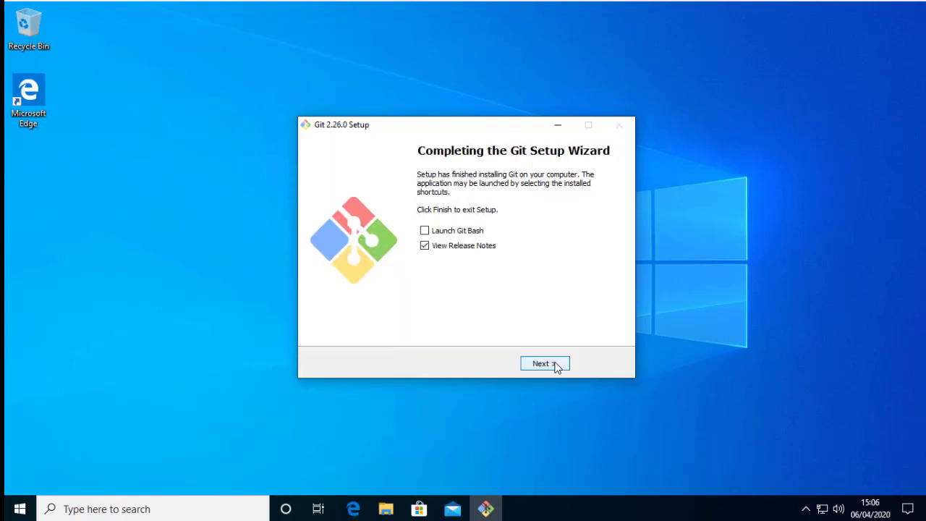
# Step: Finish the Git 2.26.0 setup with View Release Notes left checked
pyautogui.click(555, 365)
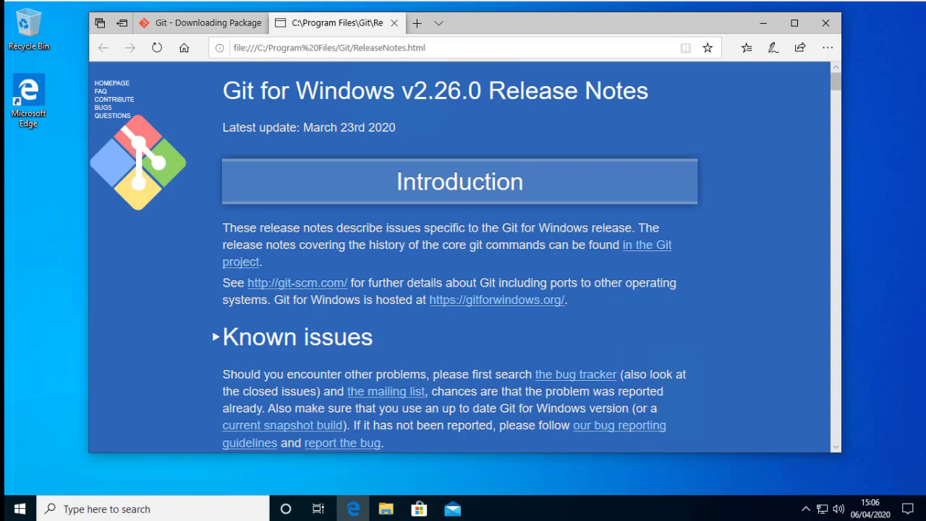
# Step: Search Bing from the Edge address bar for 'Visual Studio Code'
pyautogui.click(484, 47)
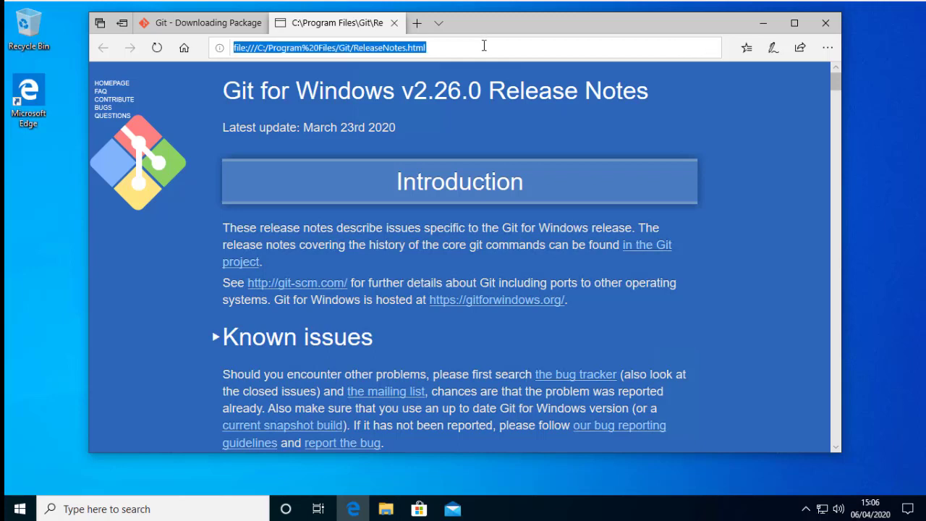
pyautogui.write('Visual Studio ')
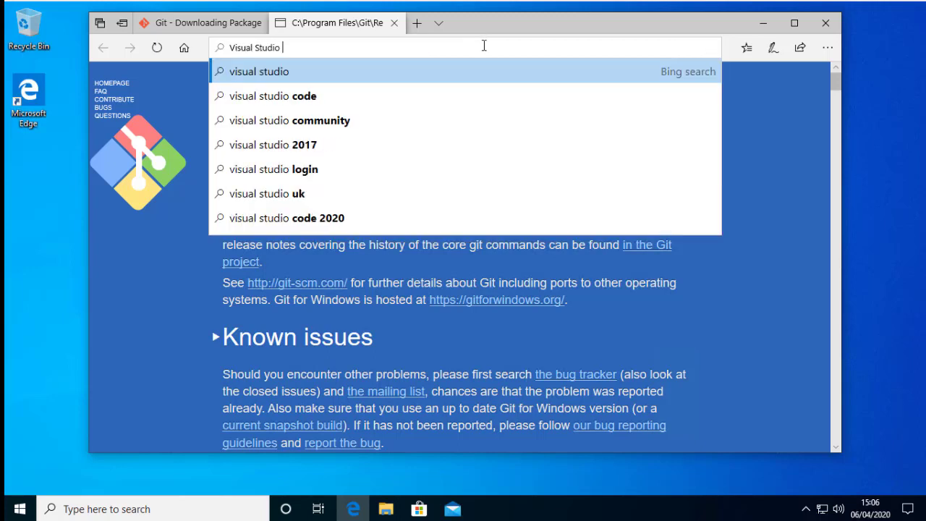
pyautogui.write('Code')
pyautogui.press('Return')
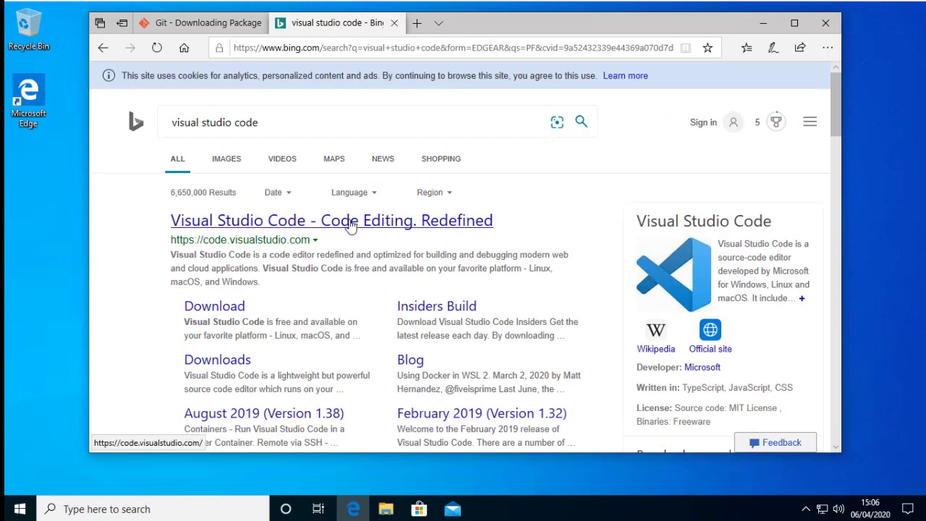
# Step: Open code.visualstudio.com from the results and start the Windows installer download
pyautogui.click(351, 221)
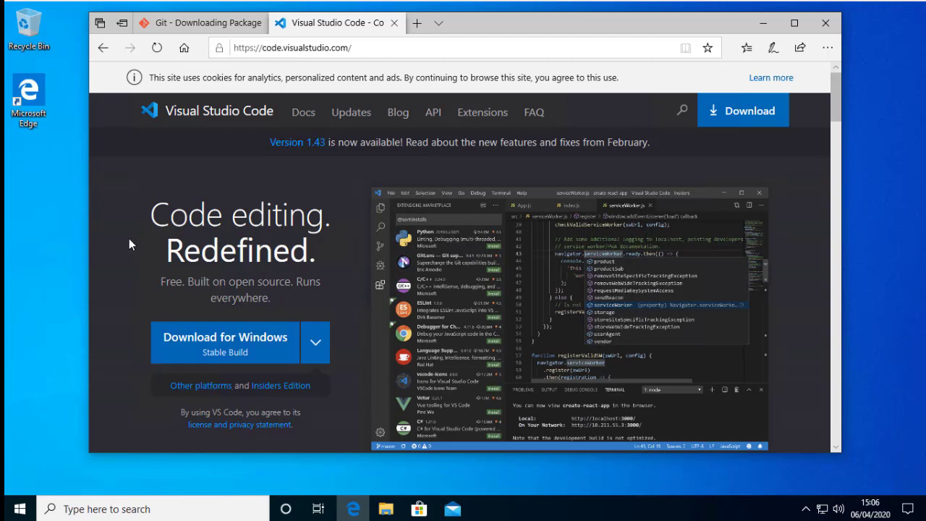
pyautogui.click(229, 344)
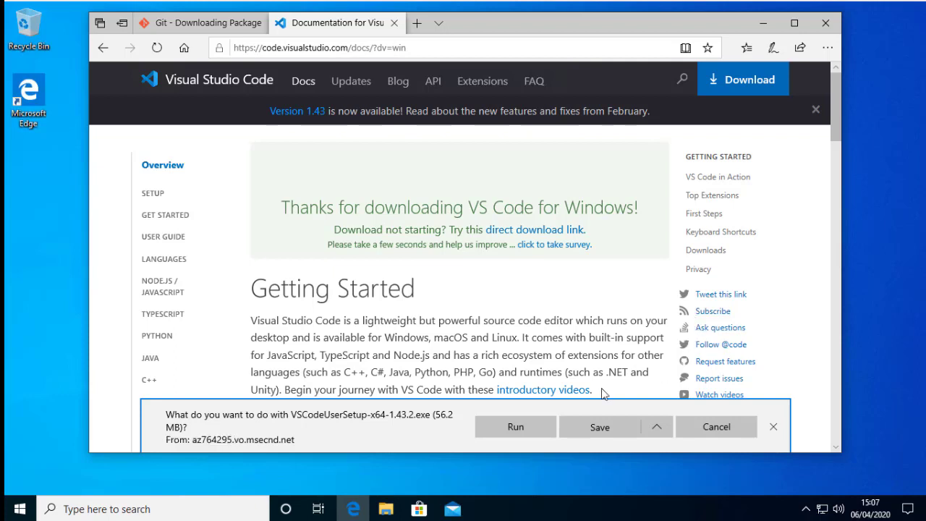
# Step: Run the VS Code installer and accept its license agreement
pyautogui.click(530, 427)
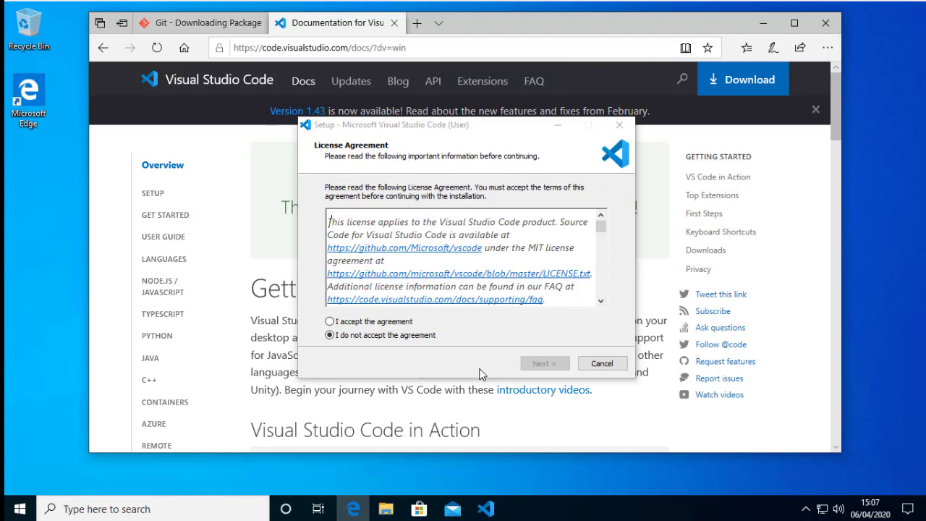
pyautogui.click(330, 321)
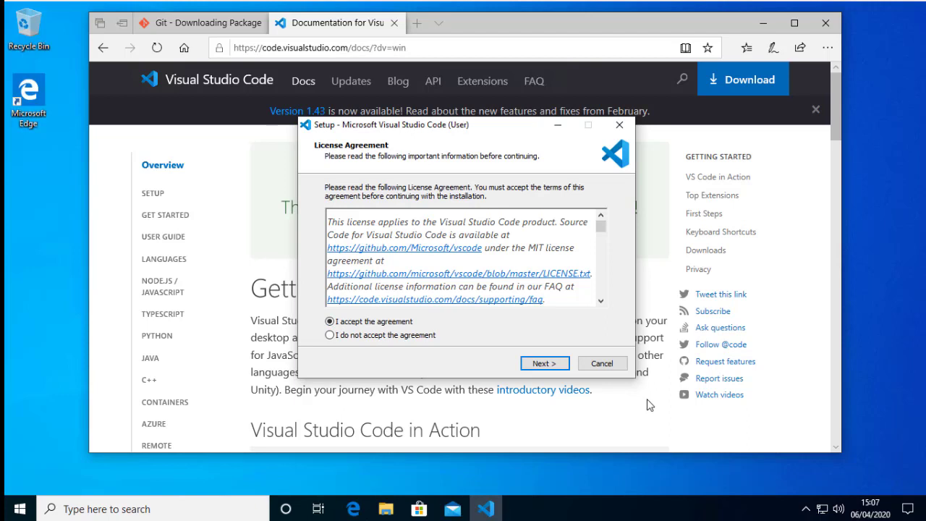
pyautogui.click(544, 364)
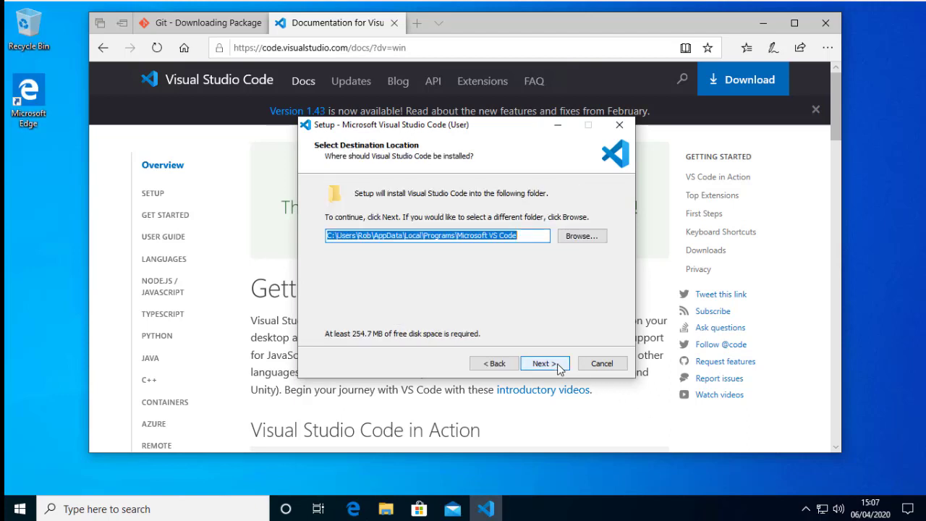
# Step: Install VS Code with default folder, Start Menu and tasks, then finish and launch it
pyautogui.click(545, 363)
pyautogui.click(545, 363)
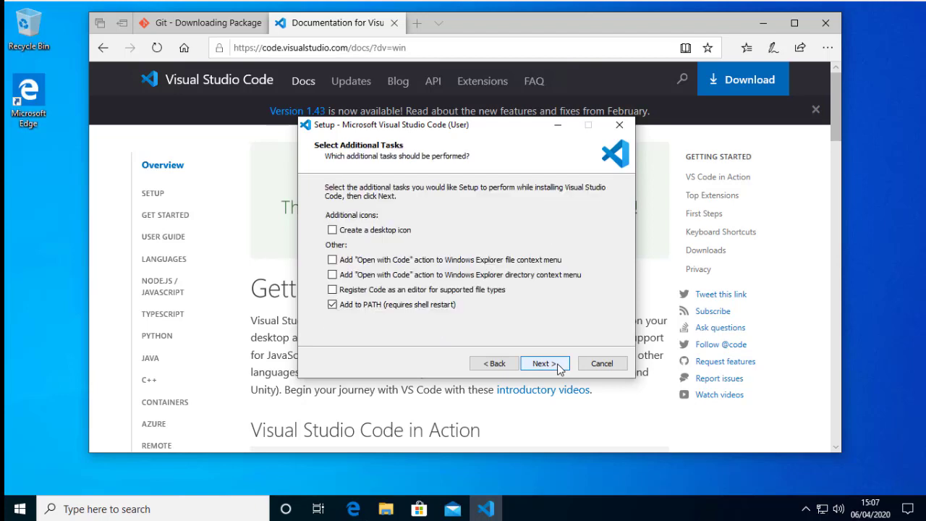
pyautogui.click(545, 363)
pyautogui.click(545, 363)
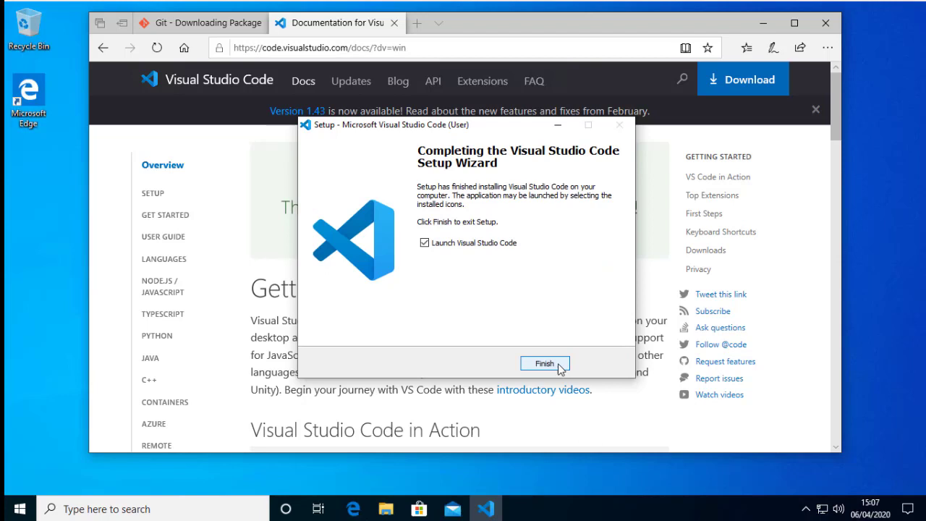
pyautogui.click(545, 363)
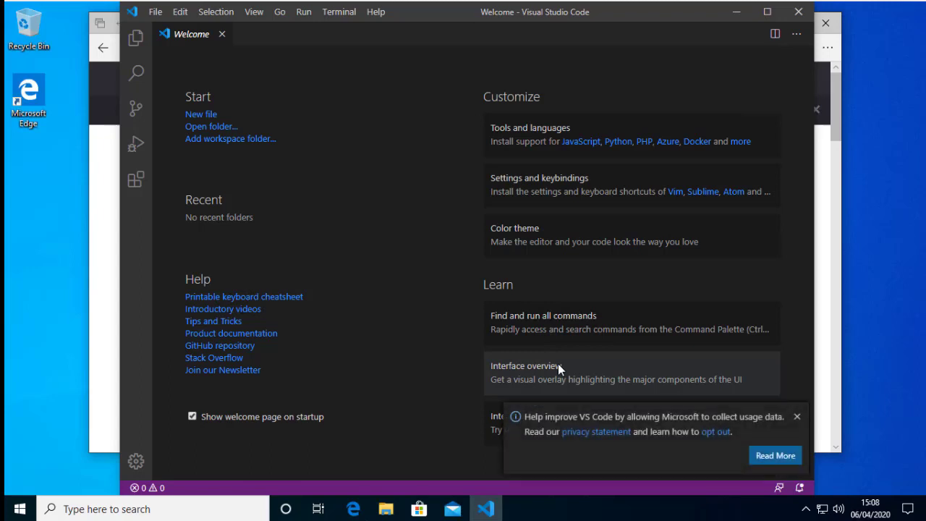
# Step: Open the usage-data FAQ via Read More, then bring VS Code's Welcome page to the front
pyautogui.click(776, 454)
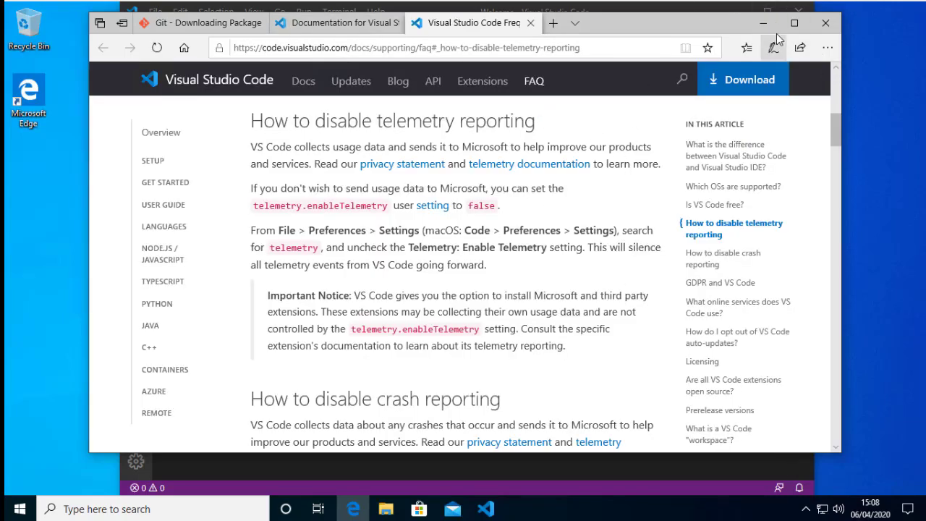
pyautogui.click(706, 13)
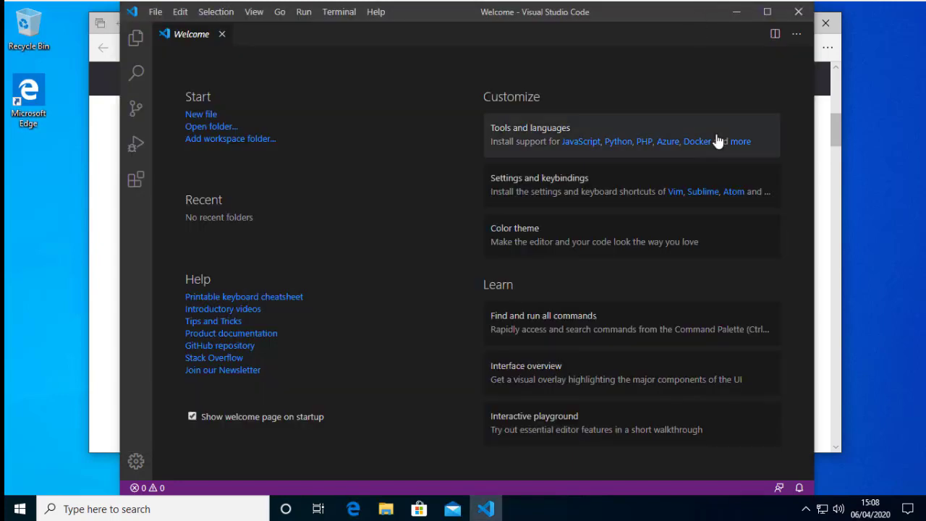